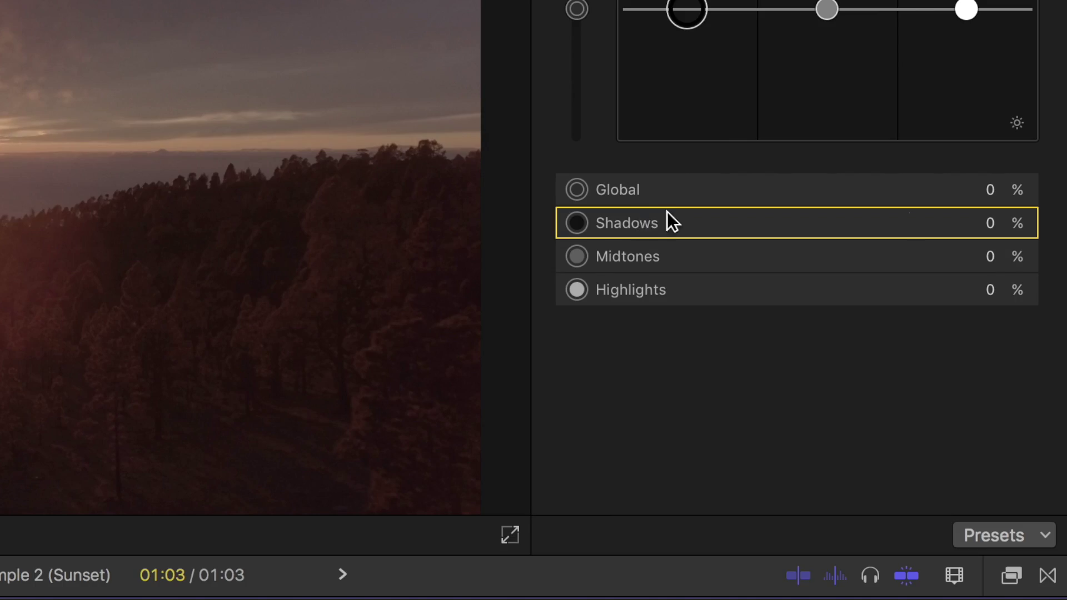
Step: Lift the sunset clip's Shadows exposure a few percent
mouse_move(992, 227)
mouse_down()
mouse_move(991, 217)
mouse_move(991, 227)
mouse_up()
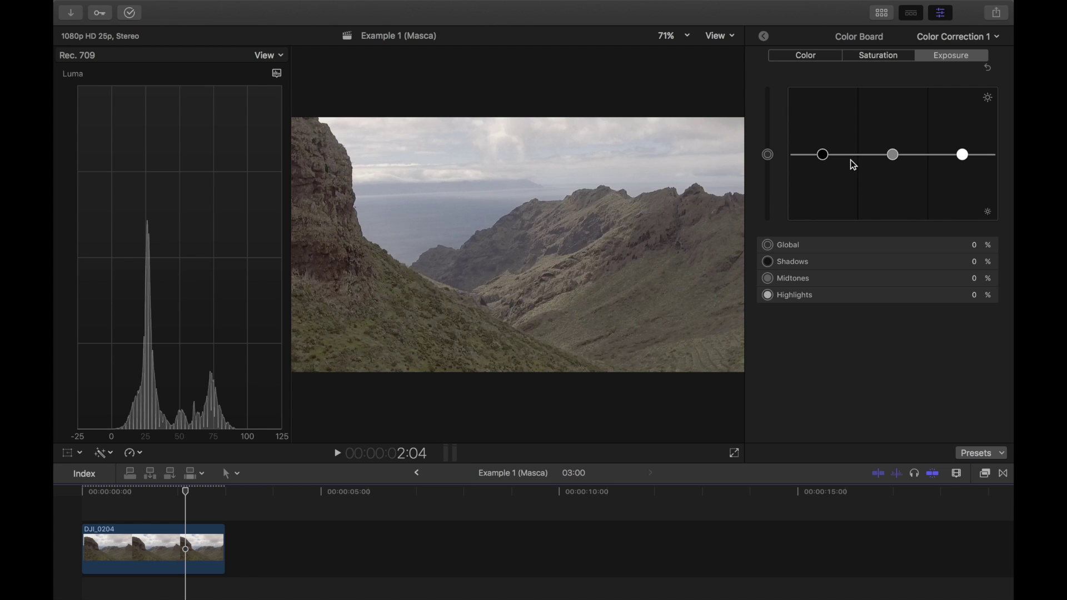
Step: Set Masca's Shadows to −6%, Highlights 9%, Midtones −18%, and Global saturation to 41%
click(823, 157)
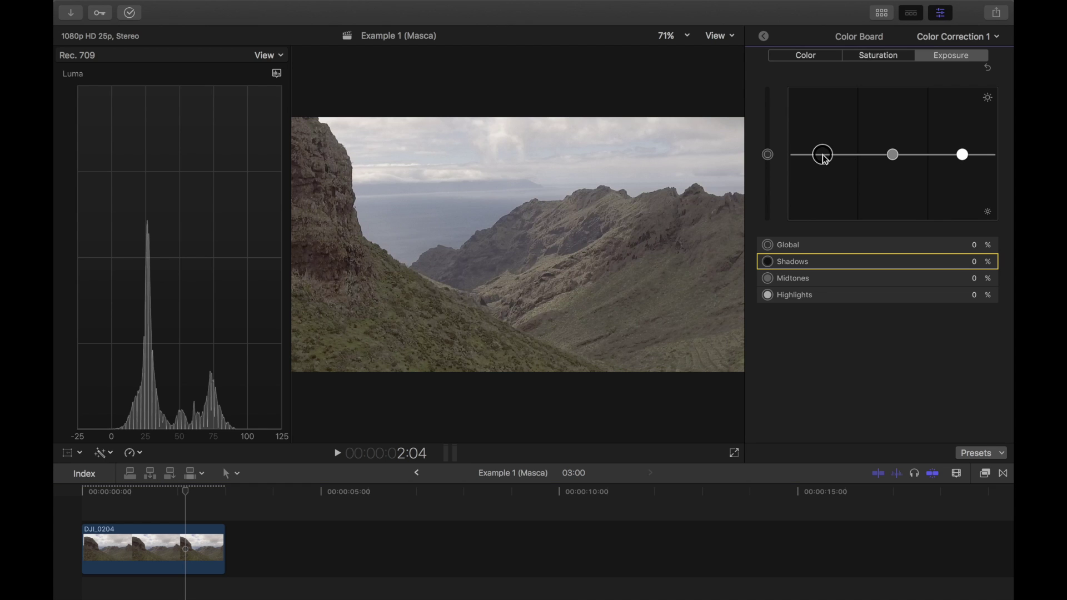
drag(824, 160, 827, 163)
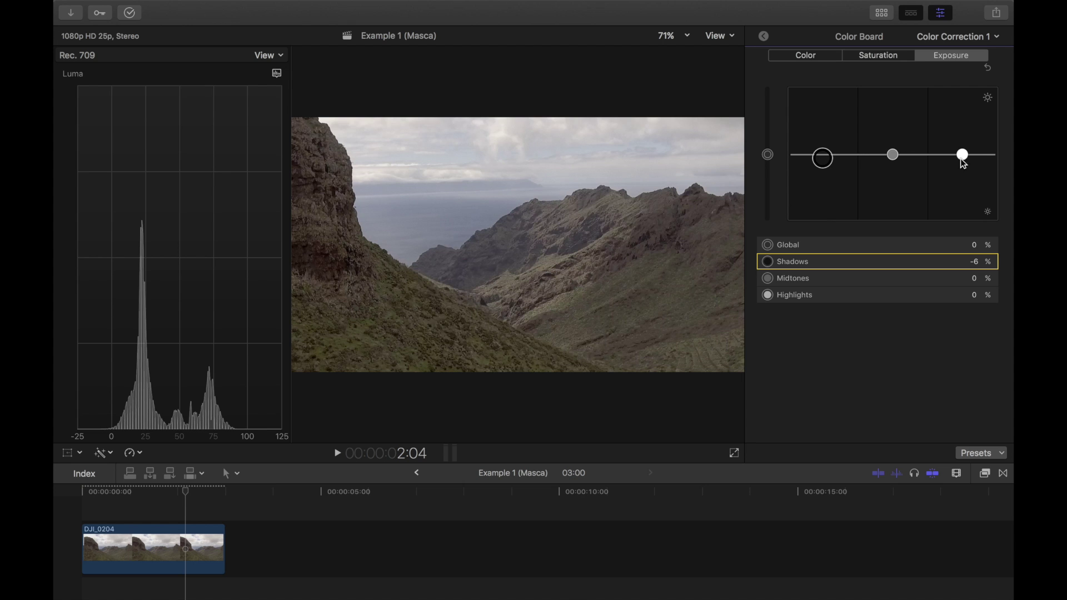
drag(963, 156, 965, 149)
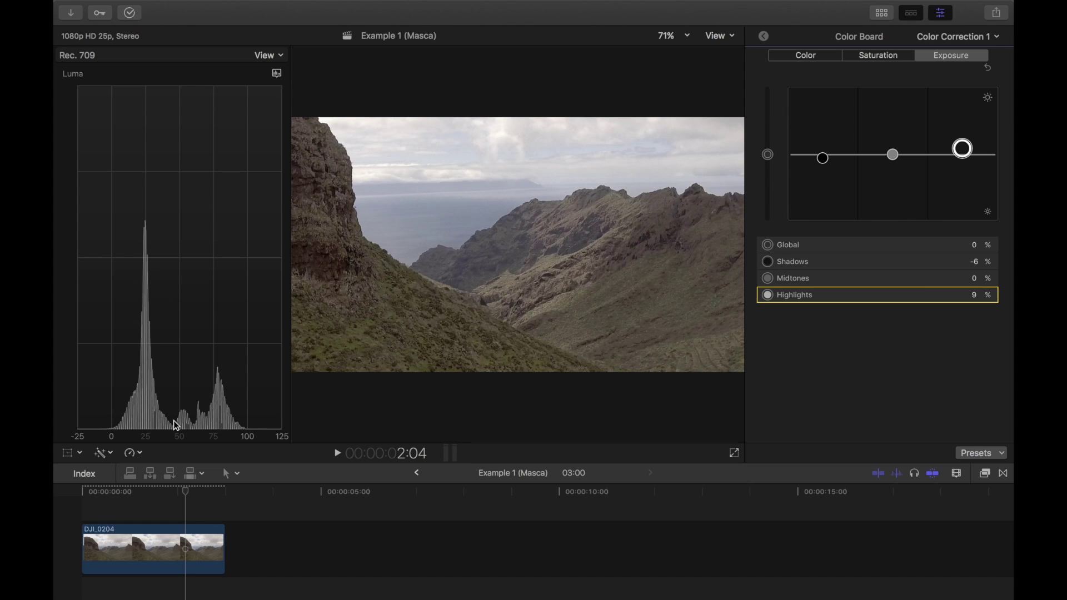
click(893, 156)
drag(894, 160, 896, 172)
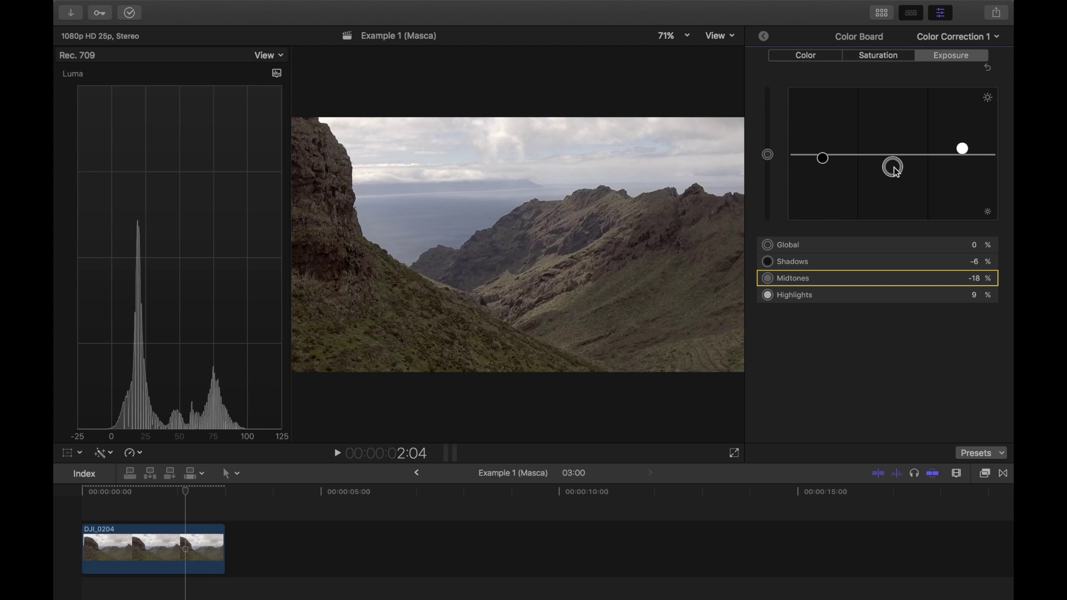
click(879, 55)
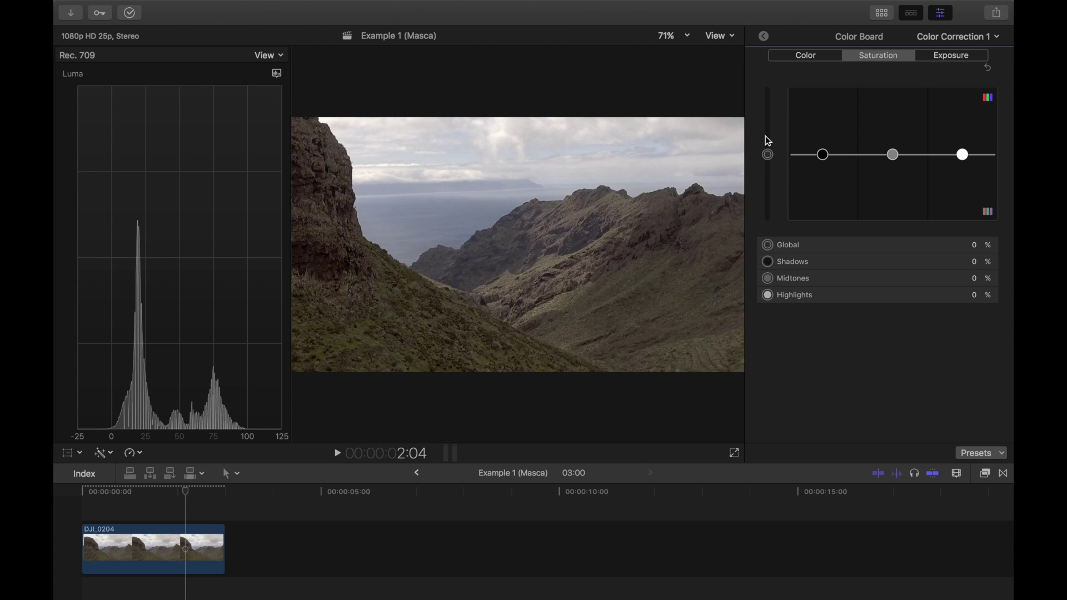
drag(769, 156, 777, 132)
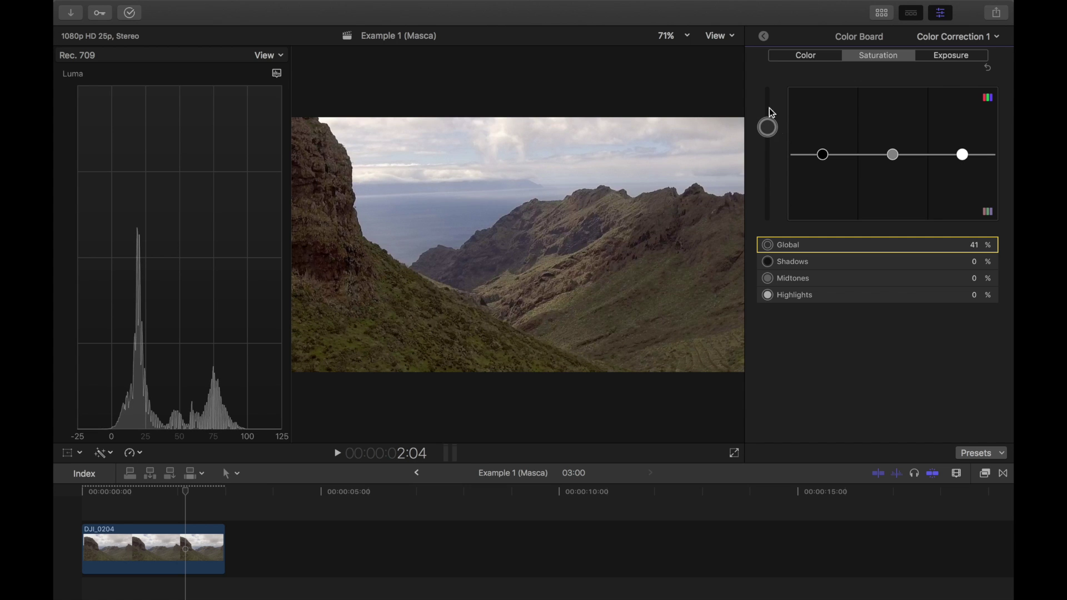
Step: Toggle the Masca clip's effects off and back on to compare graded and original footage
click(764, 36)
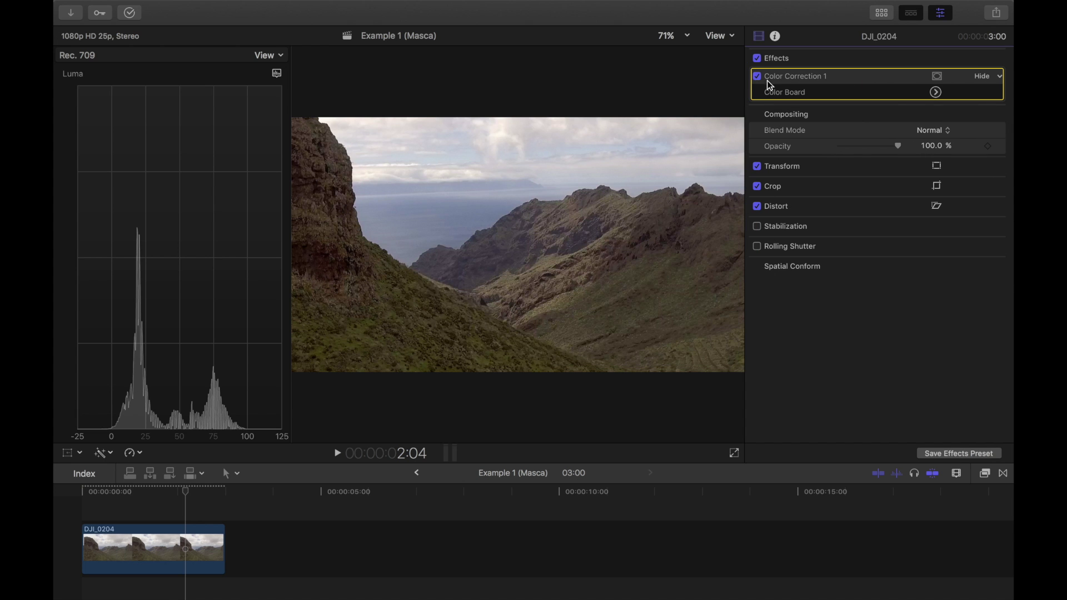
click(757, 58)
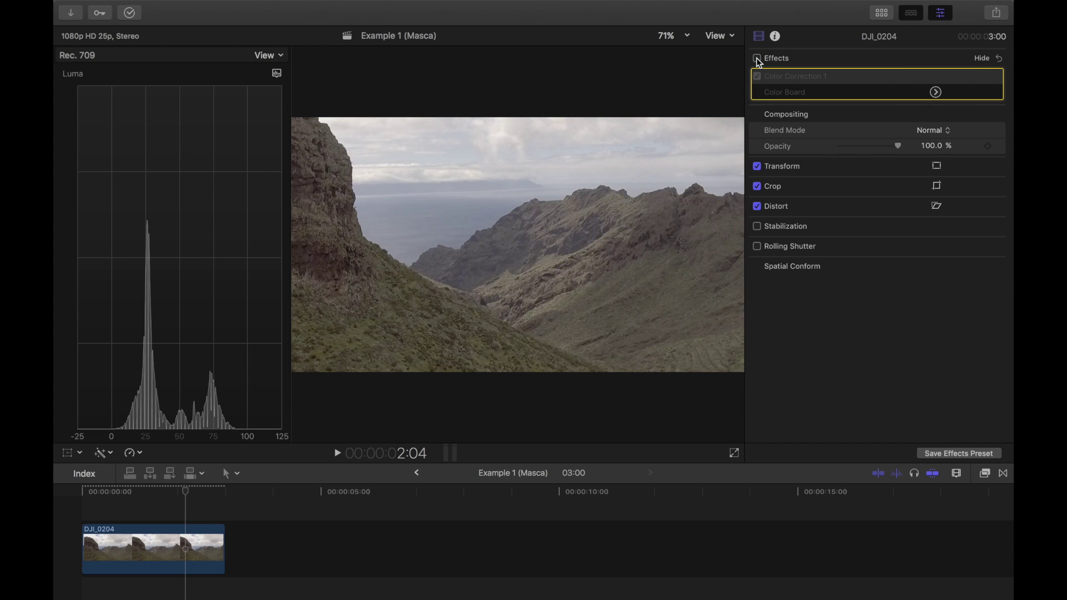
click(756, 58)
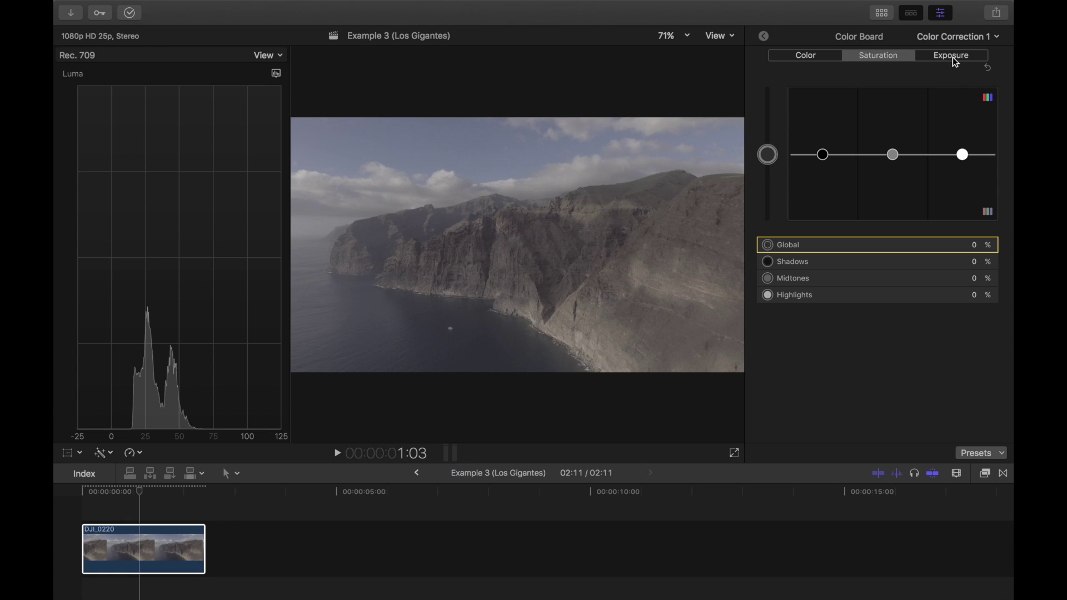
Step: Give Los Gigantes Shadows −15%, Highlights 63%, Midtones −13% exposure and 43% Global saturation
click(953, 58)
drag(823, 155, 826, 171)
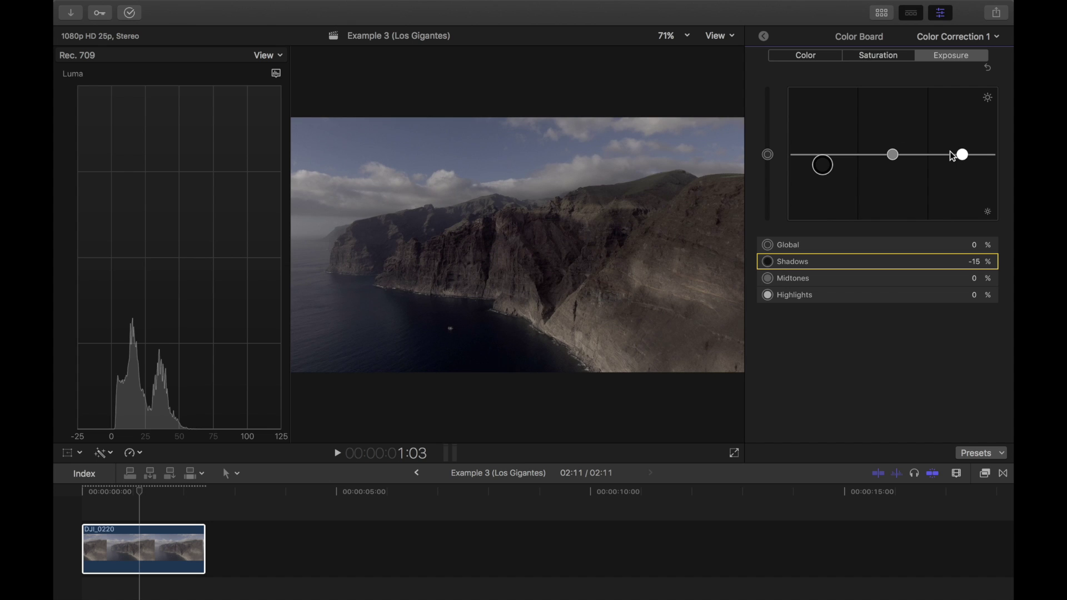
drag(962, 155, 977, 118)
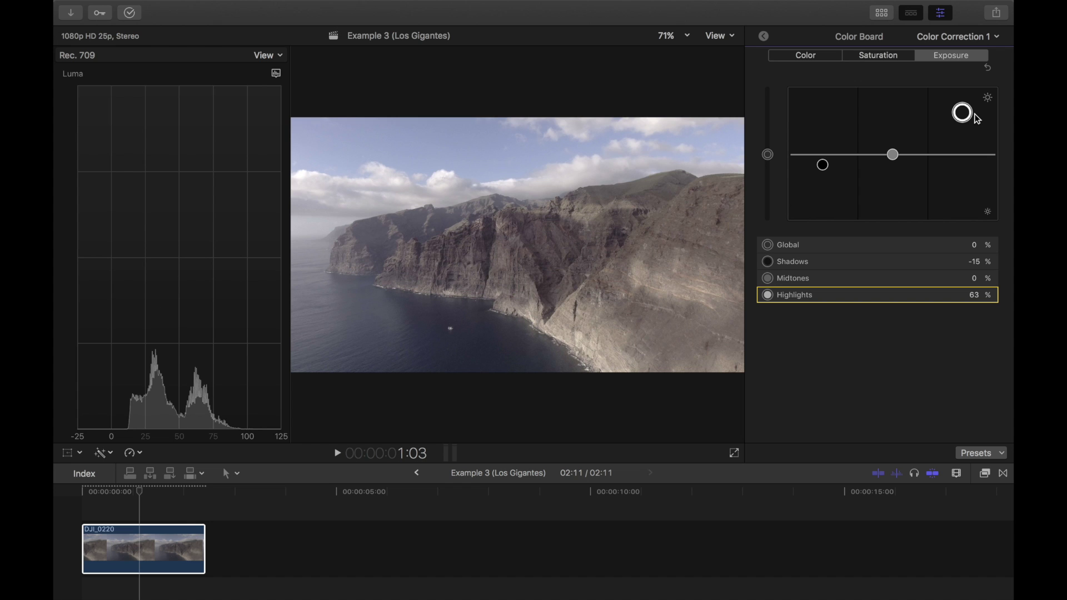
drag(894, 160, 898, 167)
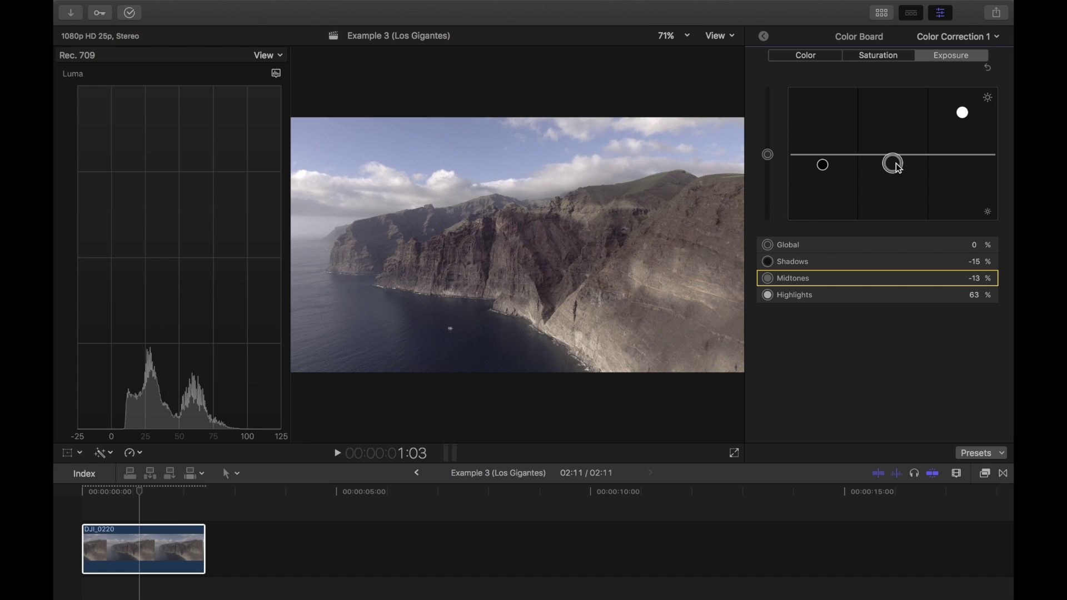
click(883, 56)
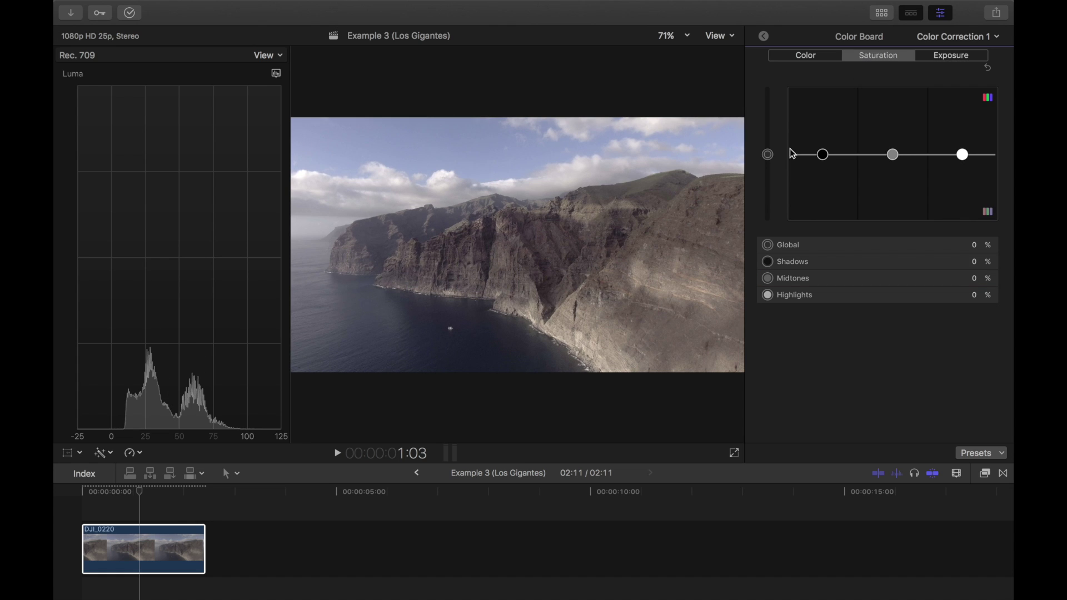
drag(768, 156, 772, 129)
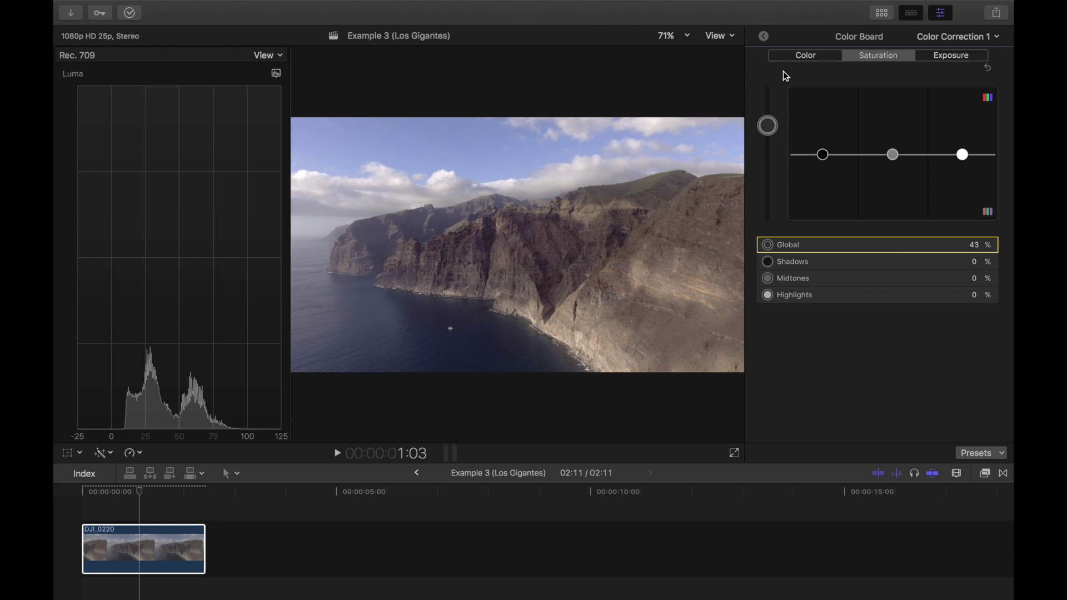
Step: Turn Color Correction 1 off and back on for comparison, then select the DJI_0220 clip
click(764, 39)
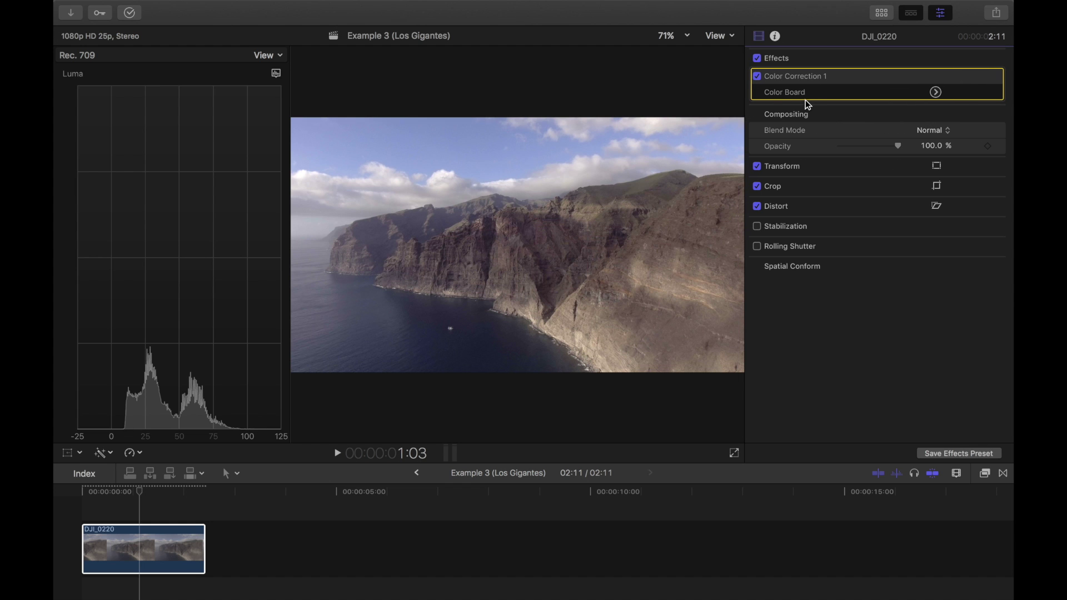
click(756, 59)
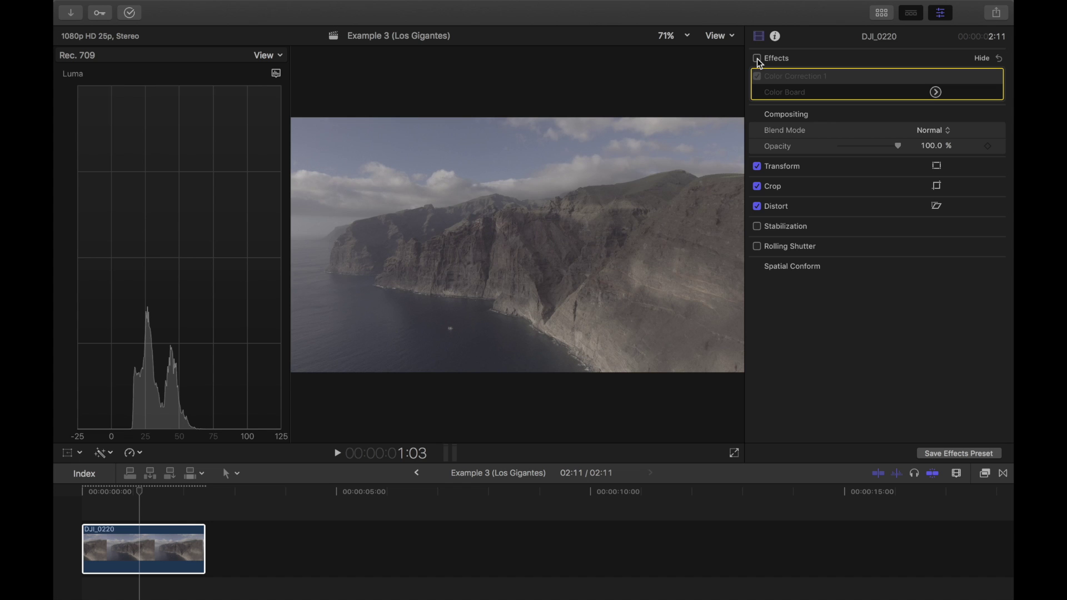
click(757, 59)
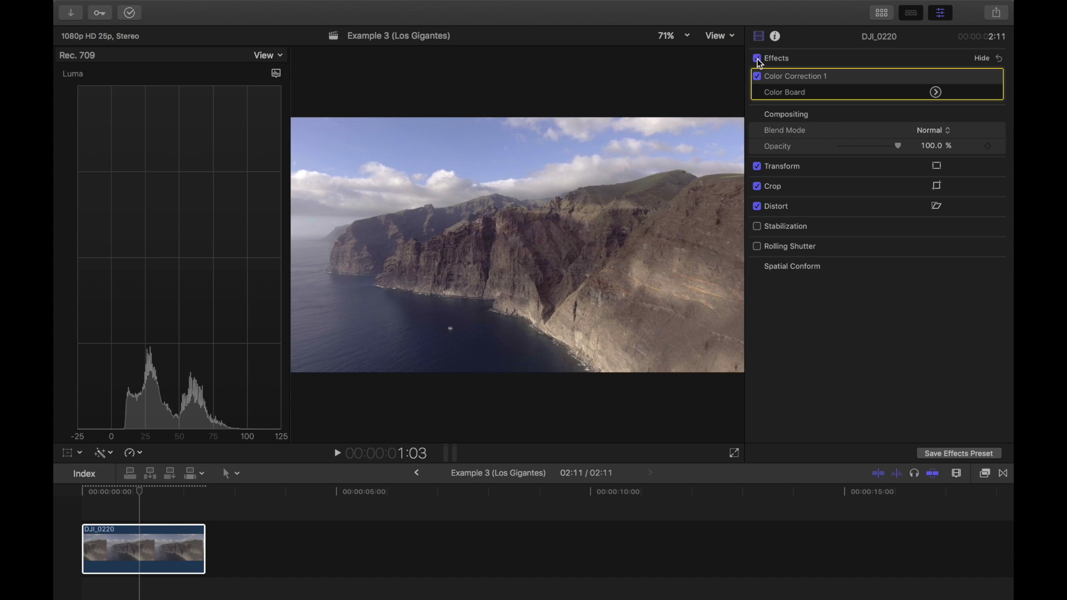
click(184, 550)
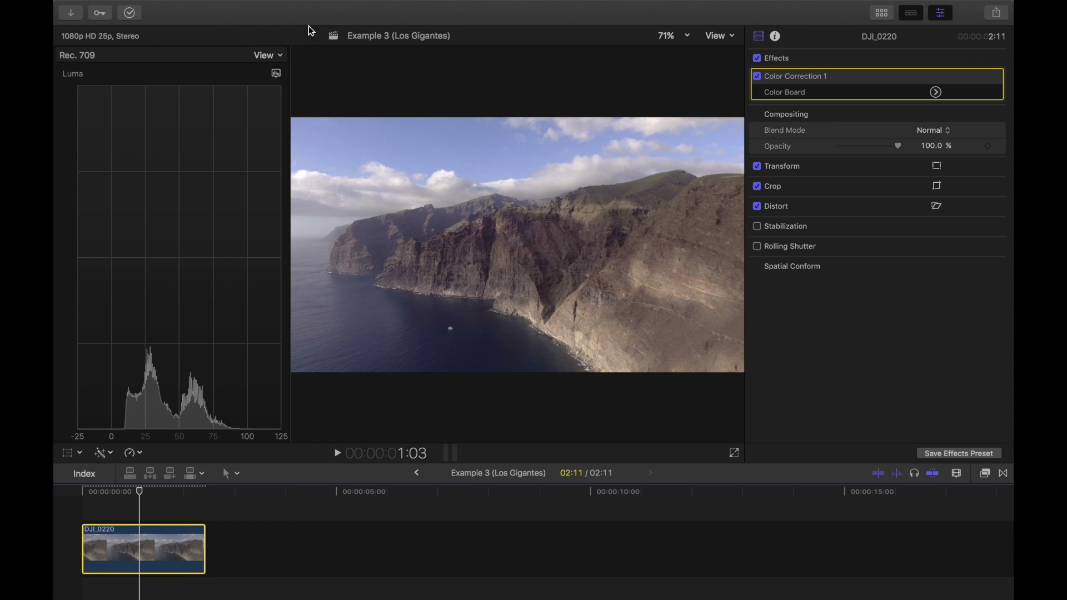
Step: Switch the luma scope to Waveform and return to the Color Board's Exposure tab
click(276, 72)
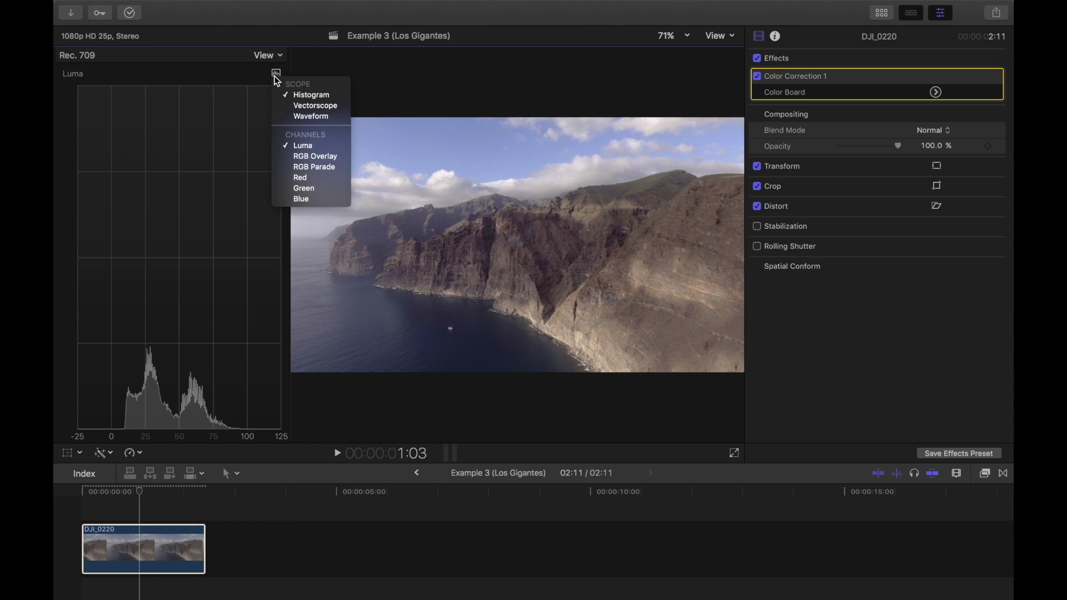
click(303, 117)
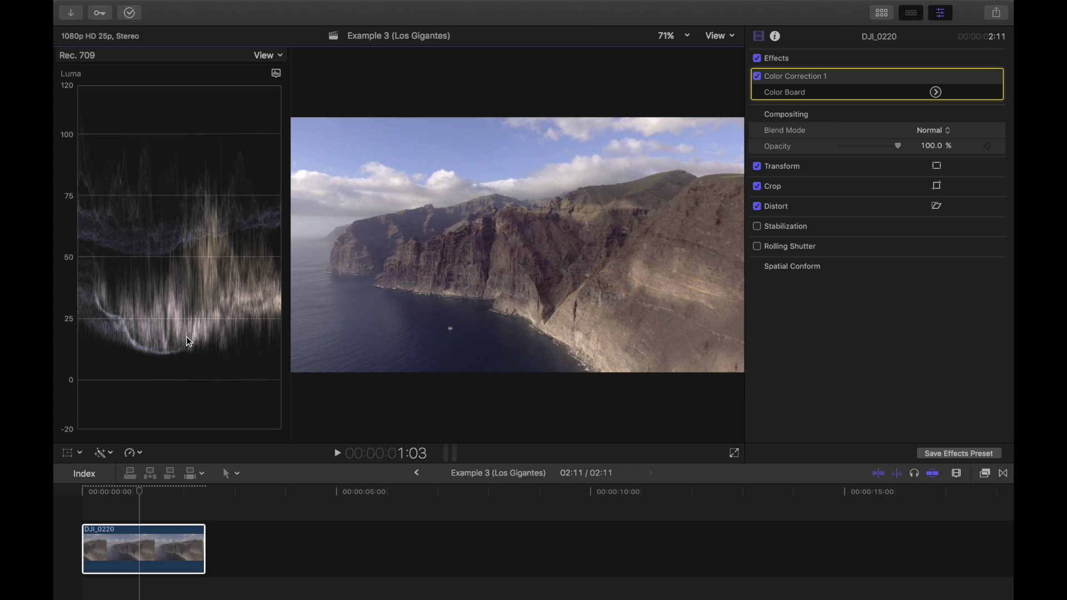
scroll(936, 97, right, 1)
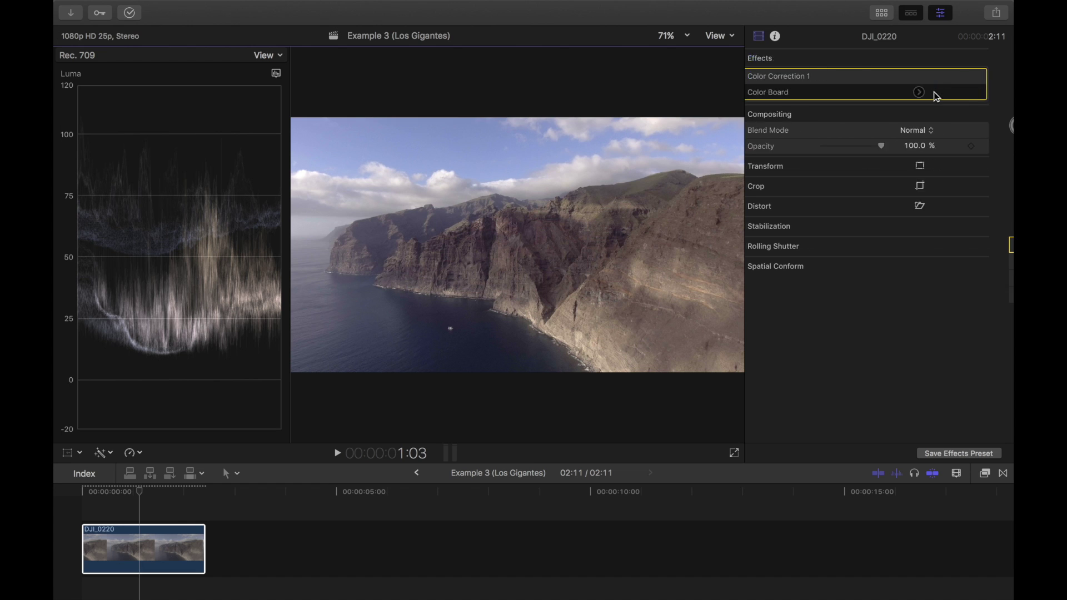
click(930, 92)
click(962, 60)
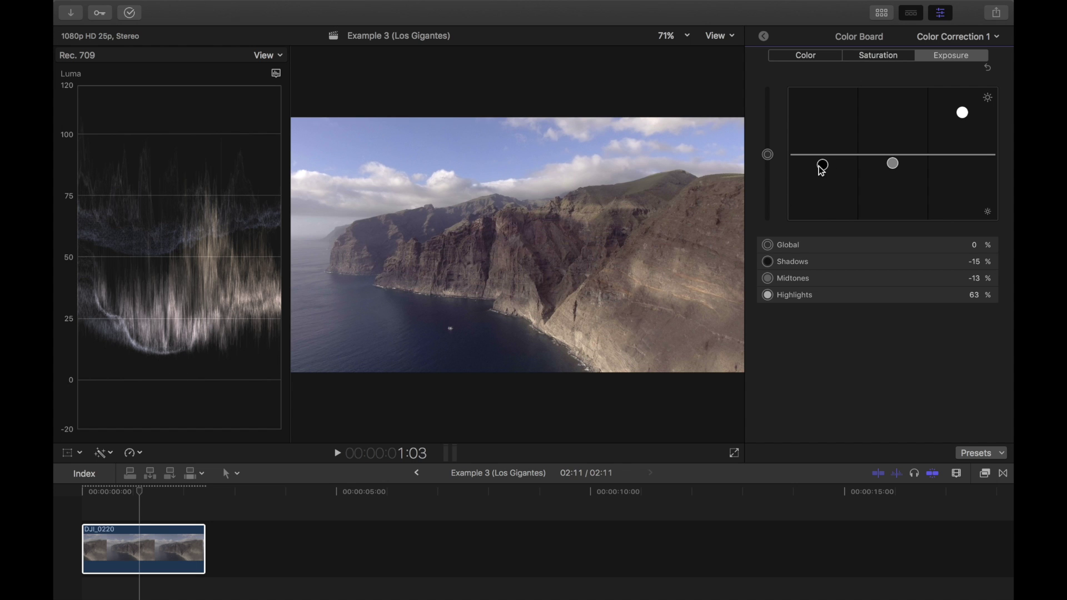
Step: Drag the Los Gigantes Shadows exposure down to −25%
drag(825, 171, 826, 172)
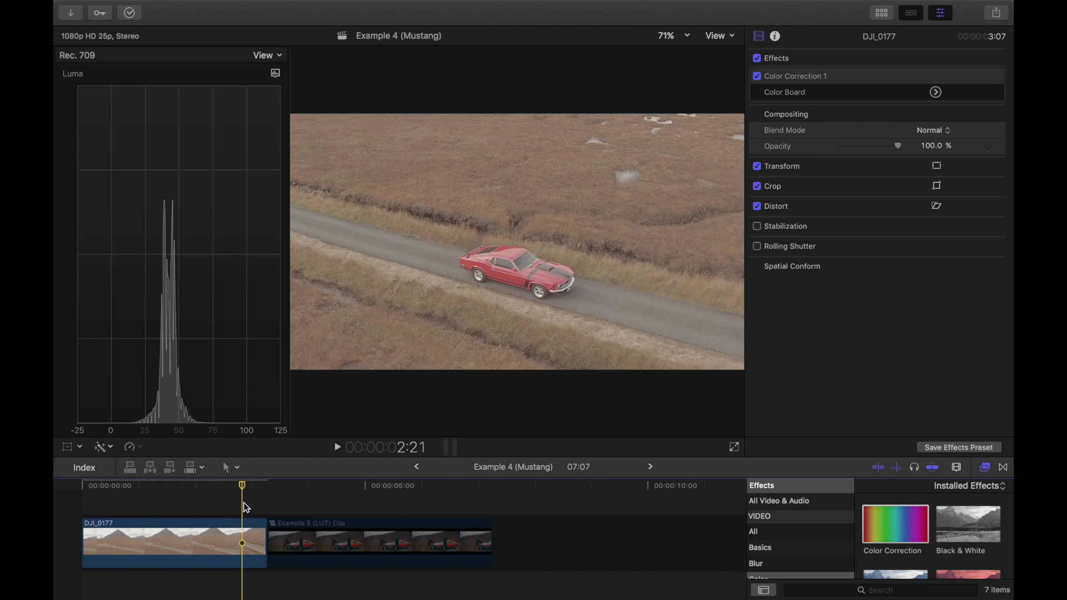
Step: Set the Mustang clip's exposure to Shadows −20%, Highlights 12%, Midtones −29%
click(936, 92)
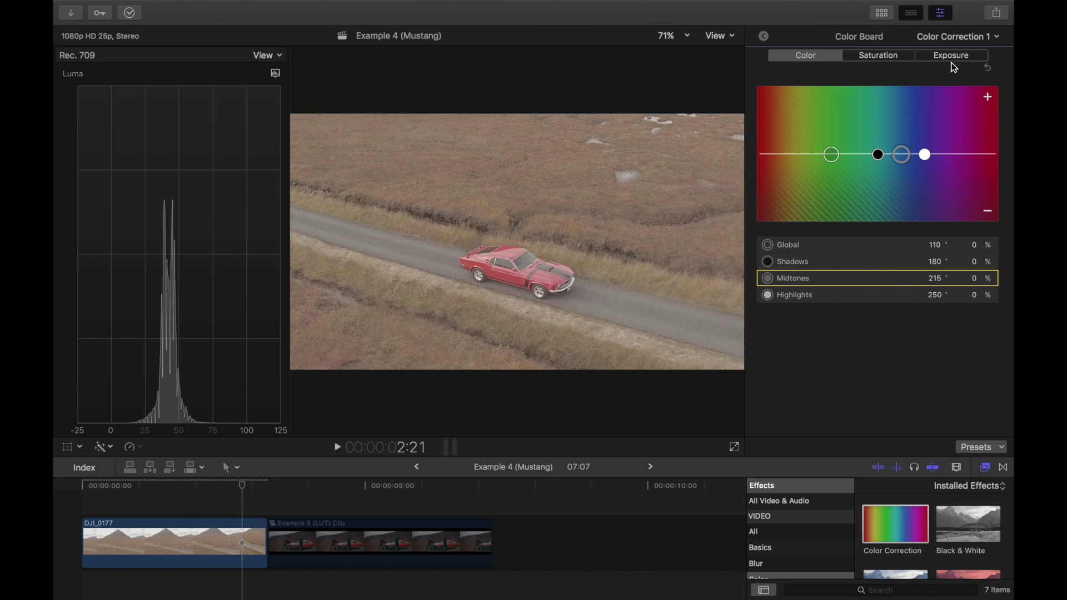
click(952, 55)
drag(826, 159, 826, 172)
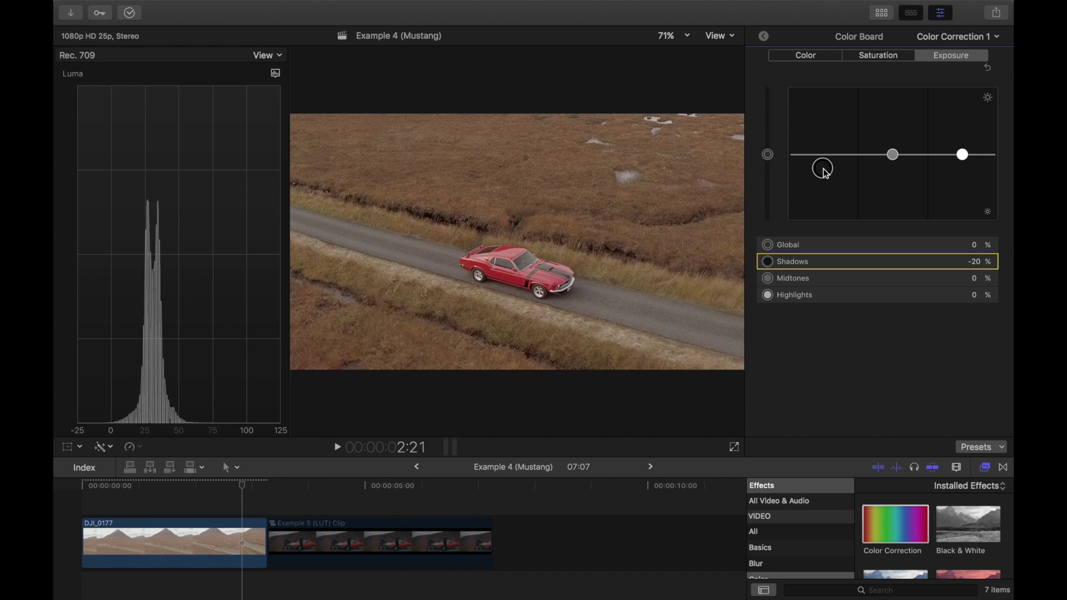
drag(963, 155, 966, 147)
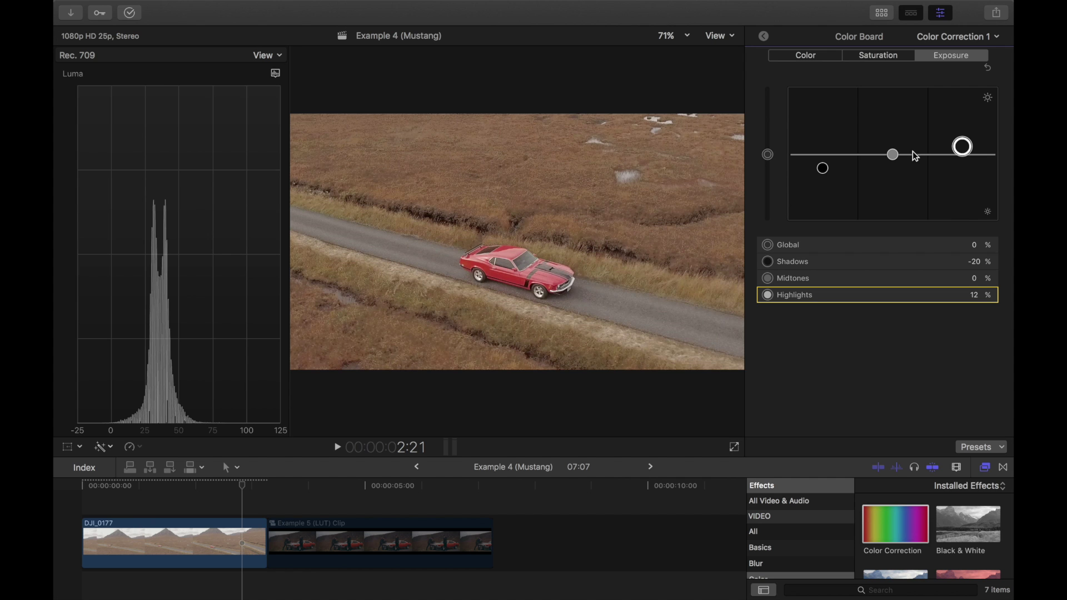
drag(893, 154, 897, 178)
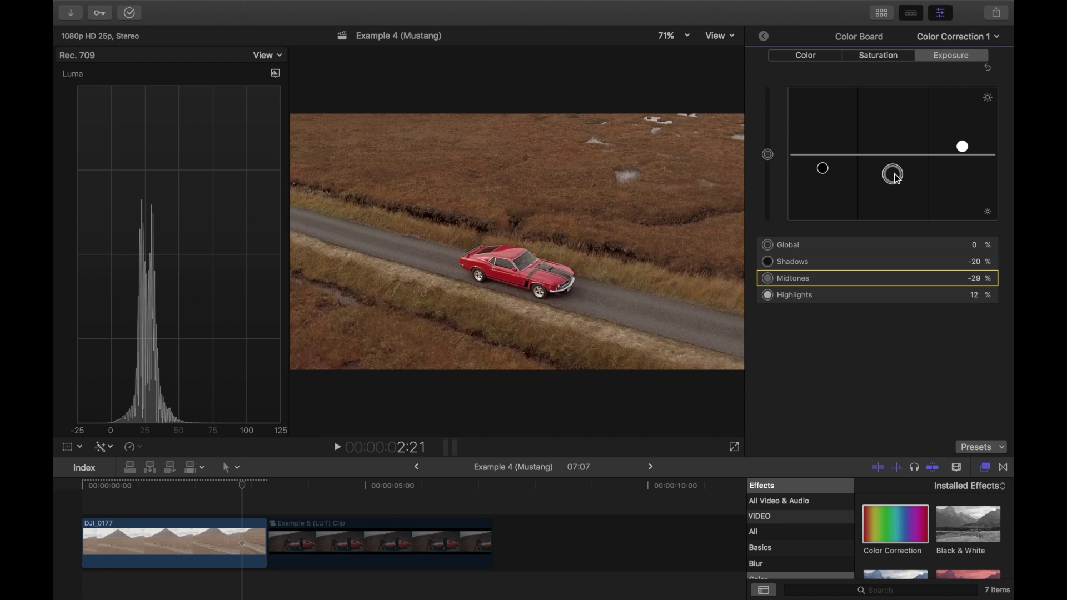
Step: Raise Mustang's Global saturation to 16% and select the Example 5 (LUT) clip
click(885, 62)
drag(768, 158, 771, 149)
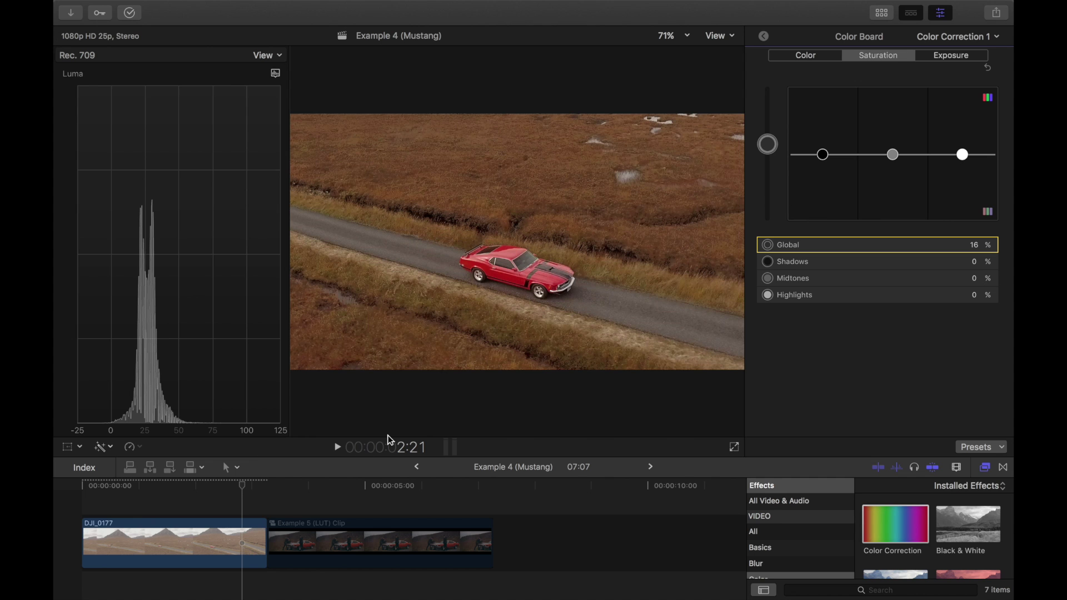
click(317, 489)
click(319, 541)
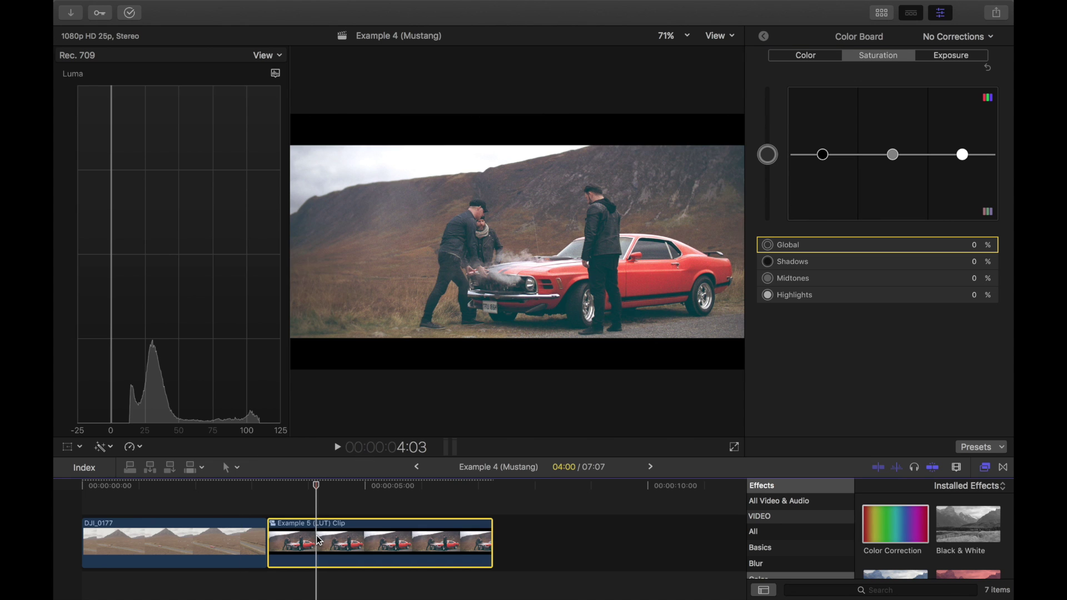